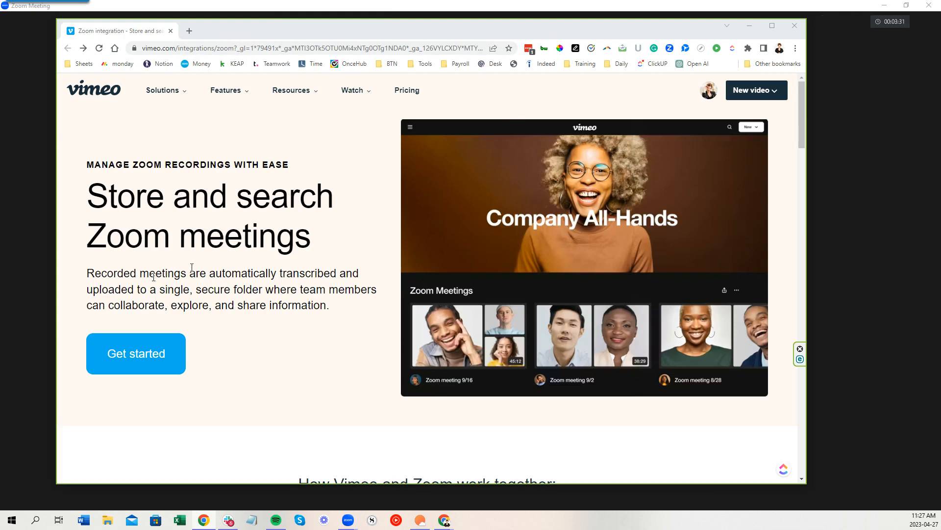
scroll(316, 286, "down", 1)
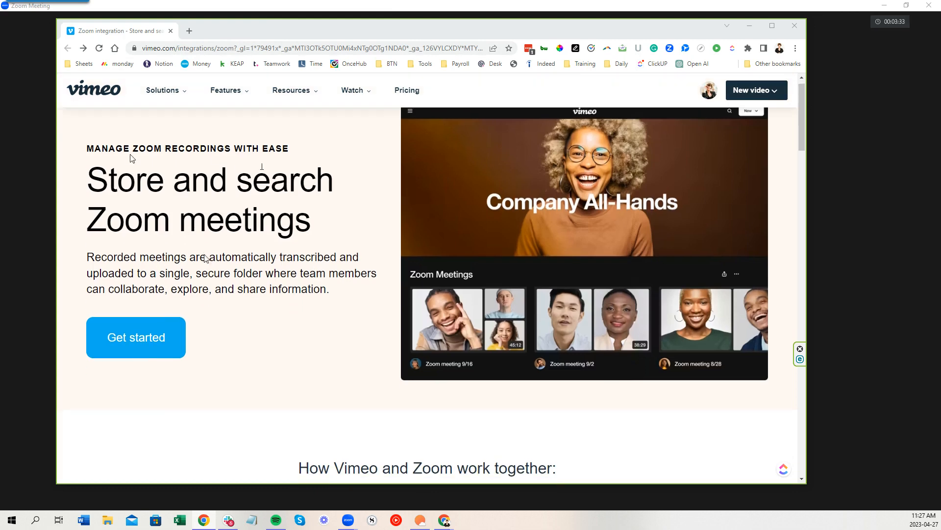
Start the Vimeo–Zoom connection via Get started, then bring the Zoom meeting back to the front.
left_click(139, 339)
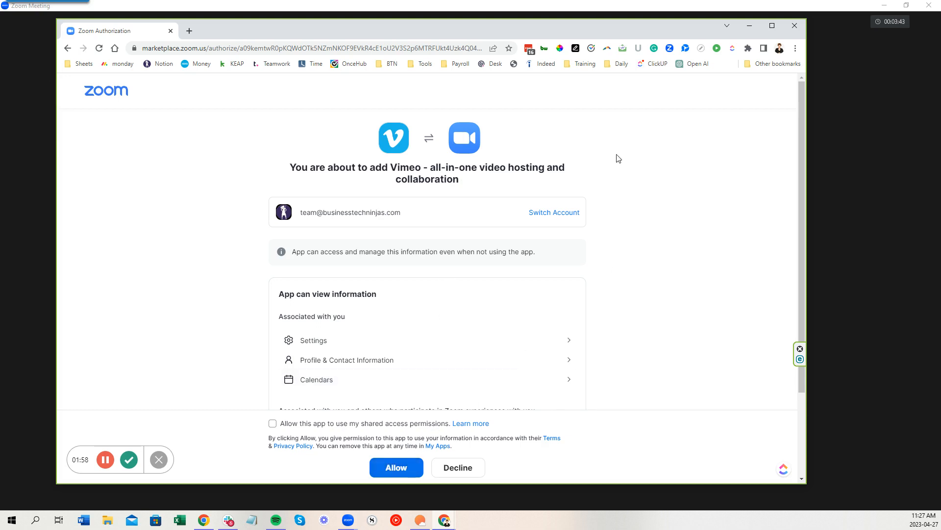
left_click(835, 180)
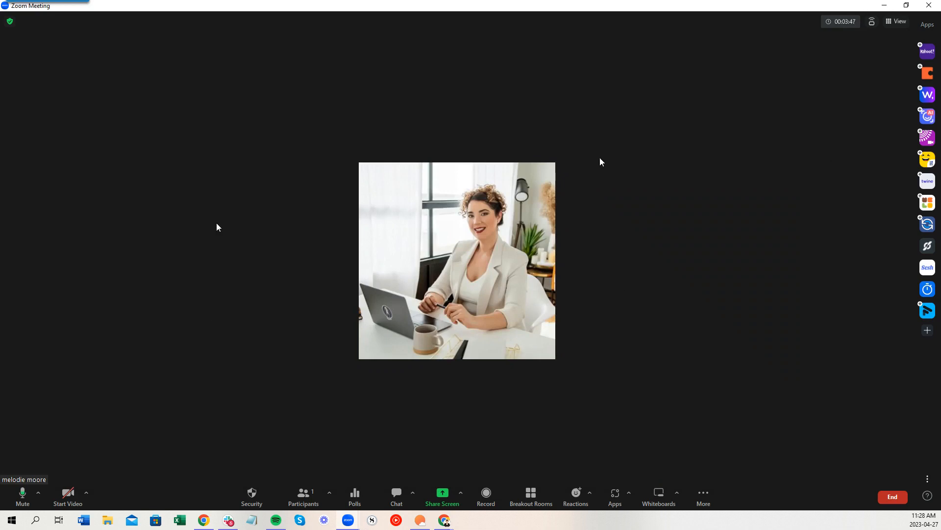
Show the meeting's Record menu with the Record to the Cloud option.
left_click(486, 499)
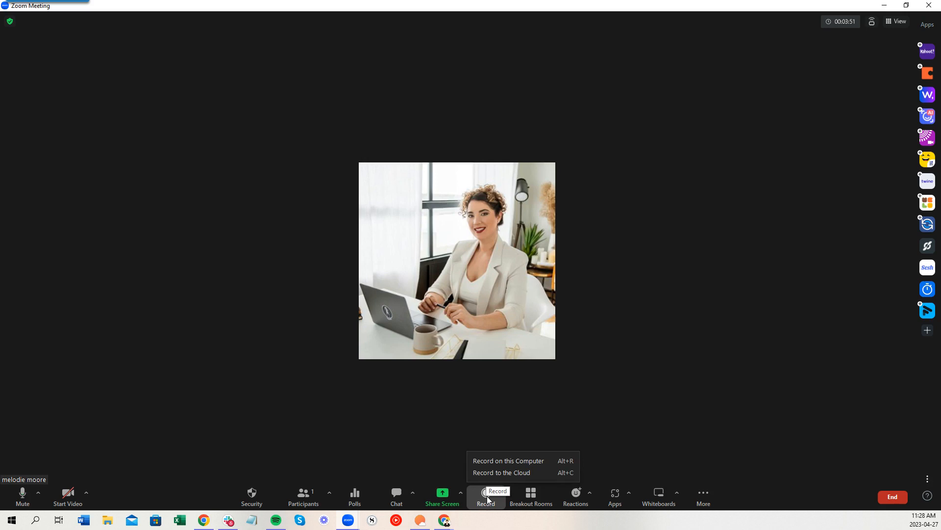